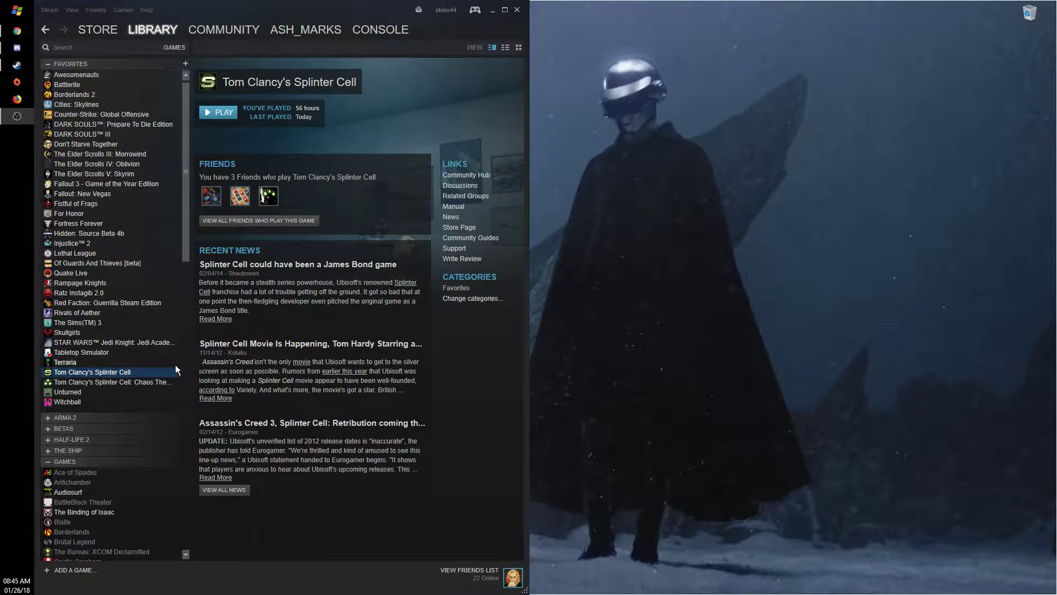
# Browse the Splinter Cell pages in Steam, then launch NVIDIA Control Panel from the desktop menu
pyautogui.click(151, 382)
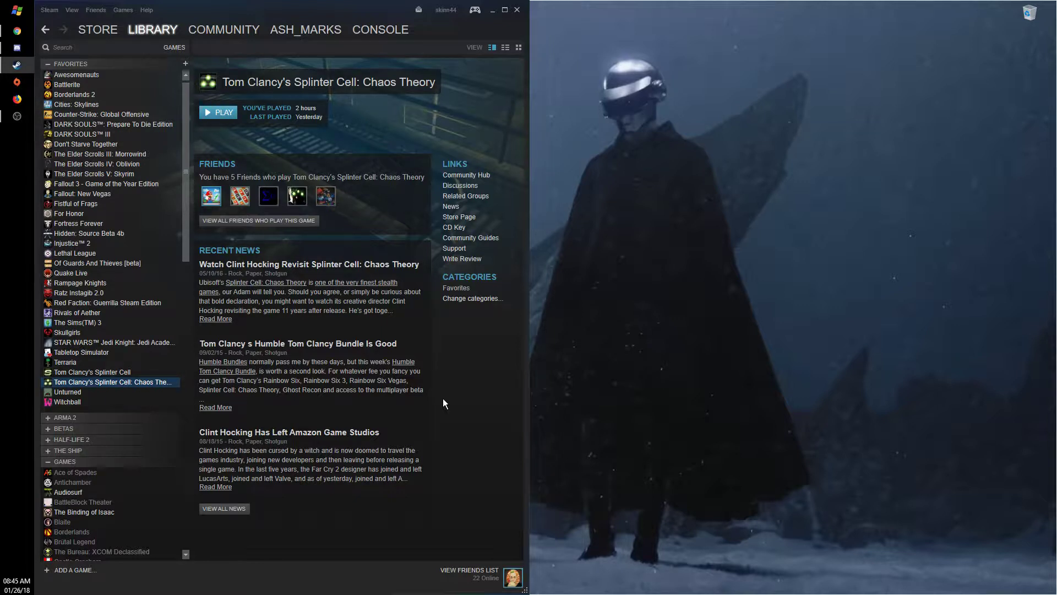
pyautogui.click(105, 372)
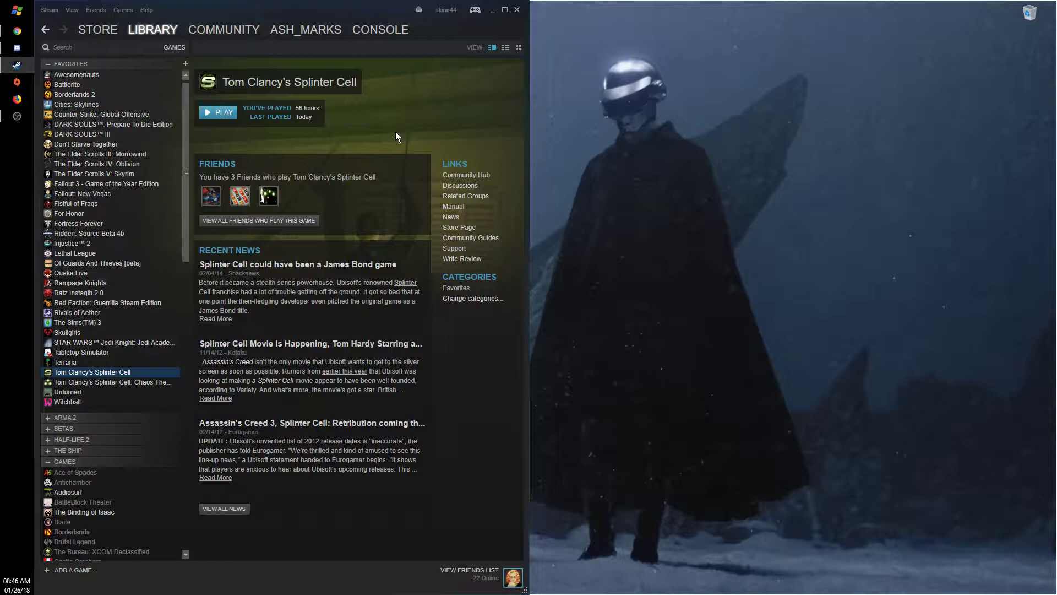
pyautogui.rightClick(657, 176)
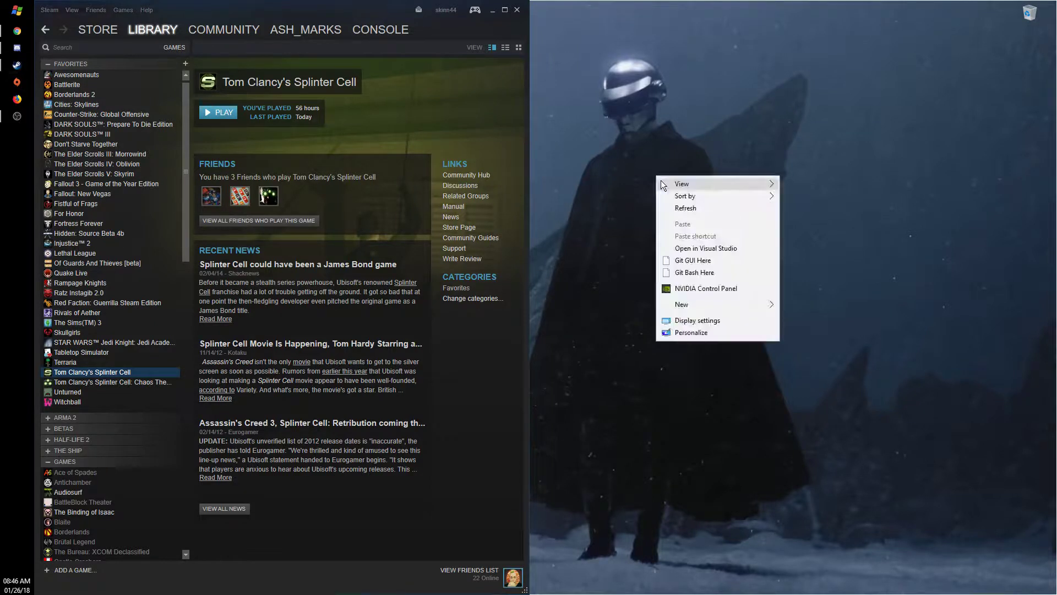
pyautogui.click(696, 295)
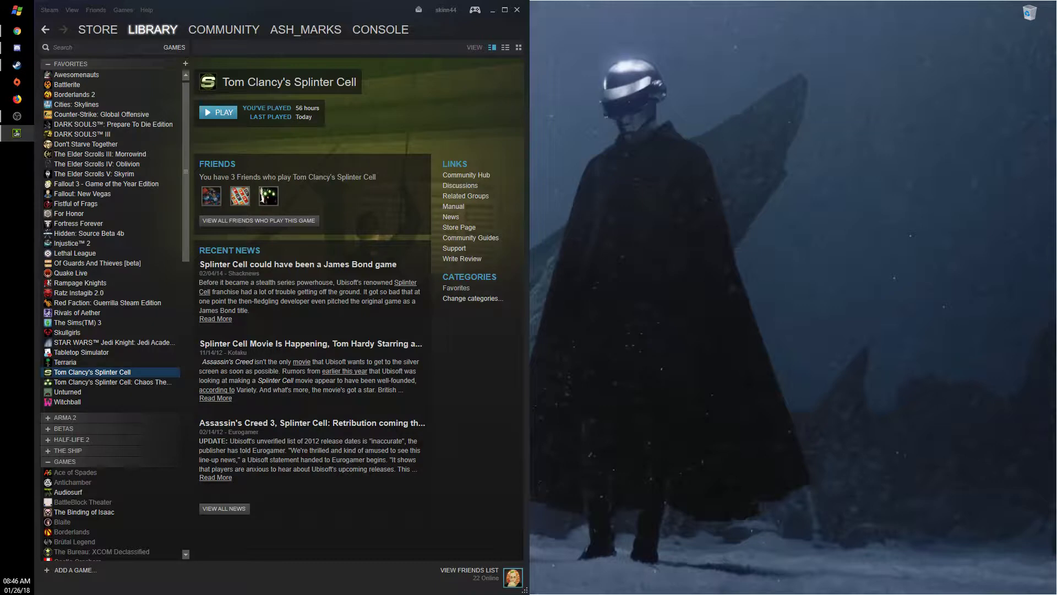
# Maximize the panel and review the BenQ GL2460's custom resolutions, including 640 × 480 at 60Hz
pyautogui.doubleClick(569, 16)
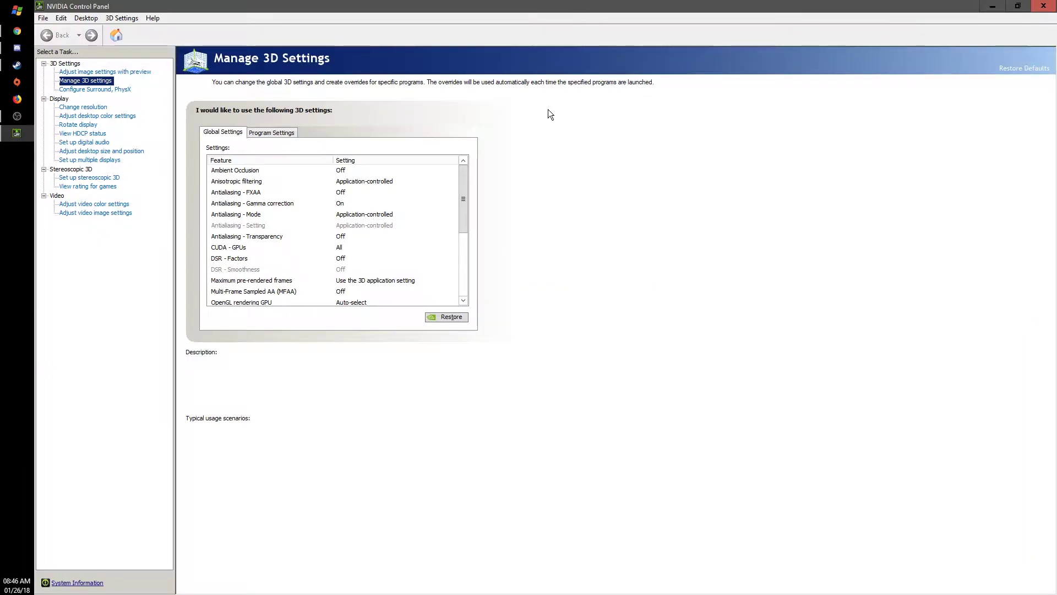
pyautogui.click(90, 108)
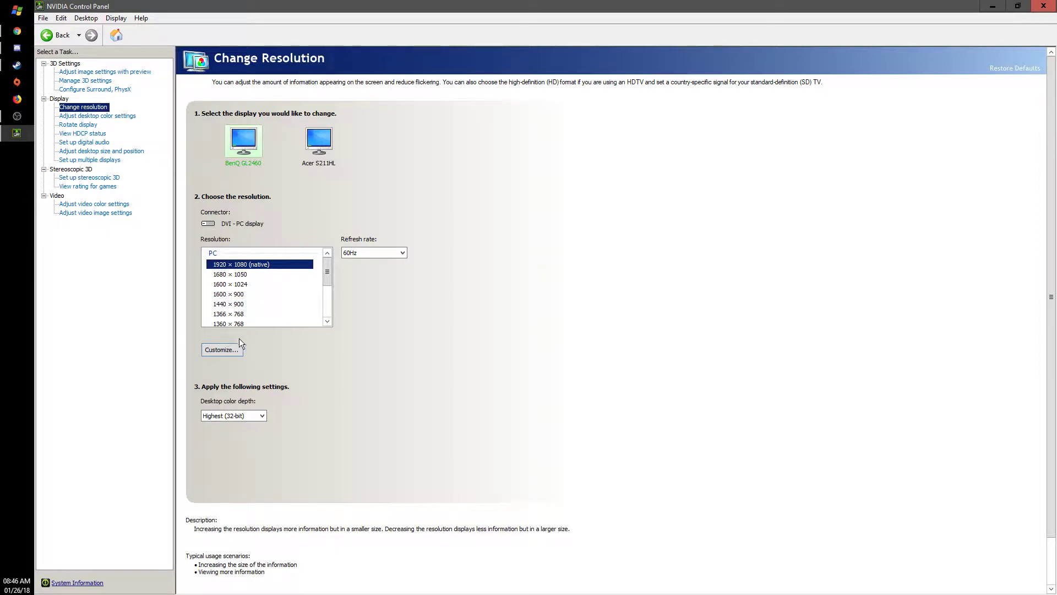
pyautogui.click(239, 353)
pyautogui.click(224, 350)
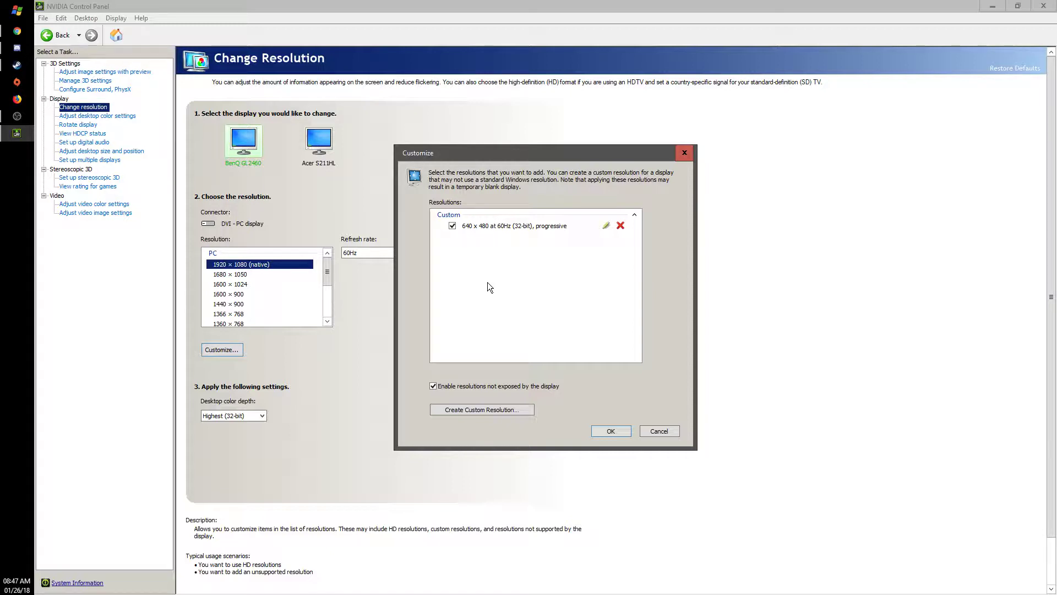
pyautogui.click(613, 431)
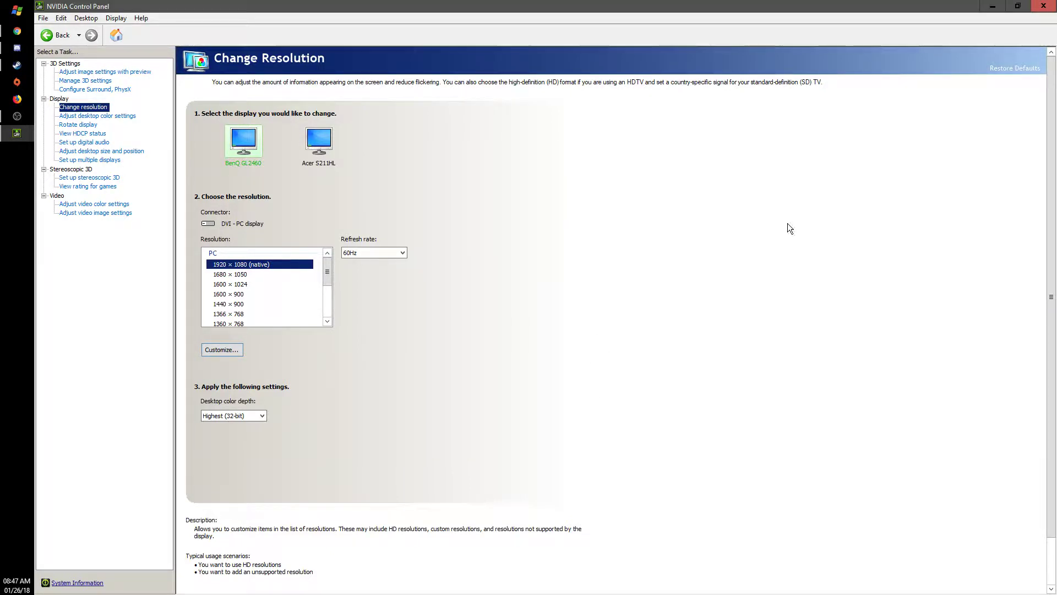
pyautogui.click(1043, 6)
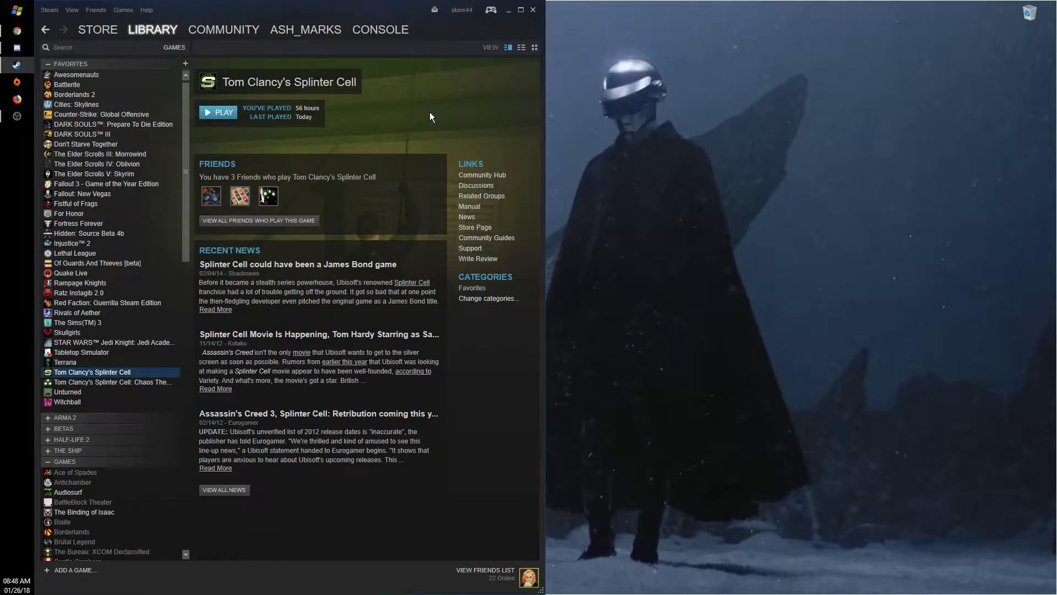
# Show the Chaos Theory library page in Steam, opening and dismissing the desktop menu
pyautogui.click(138, 381)
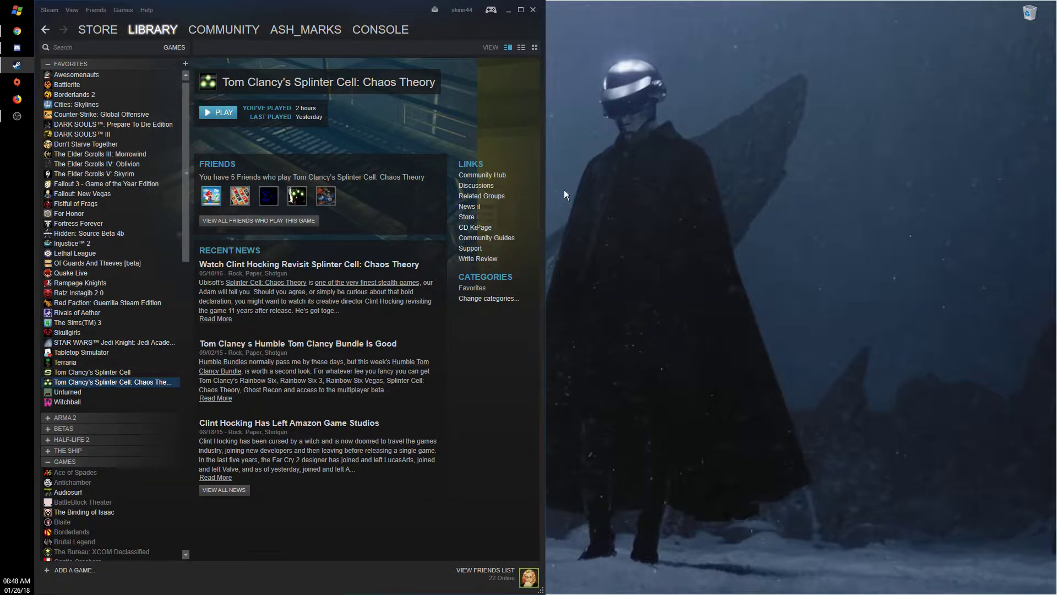
pyautogui.rightClick(618, 190)
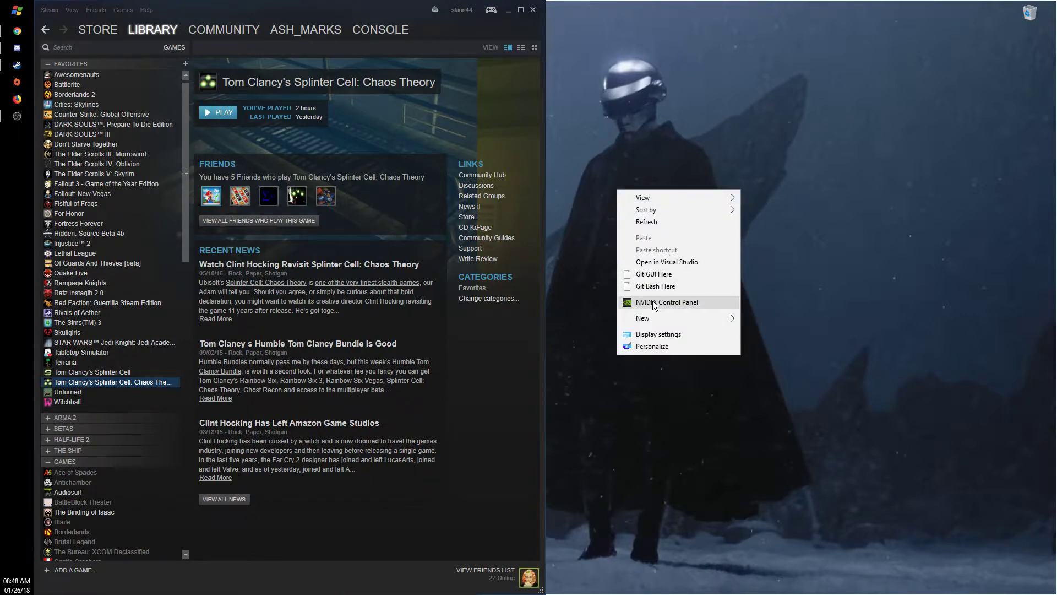
pyautogui.click(286, 147)
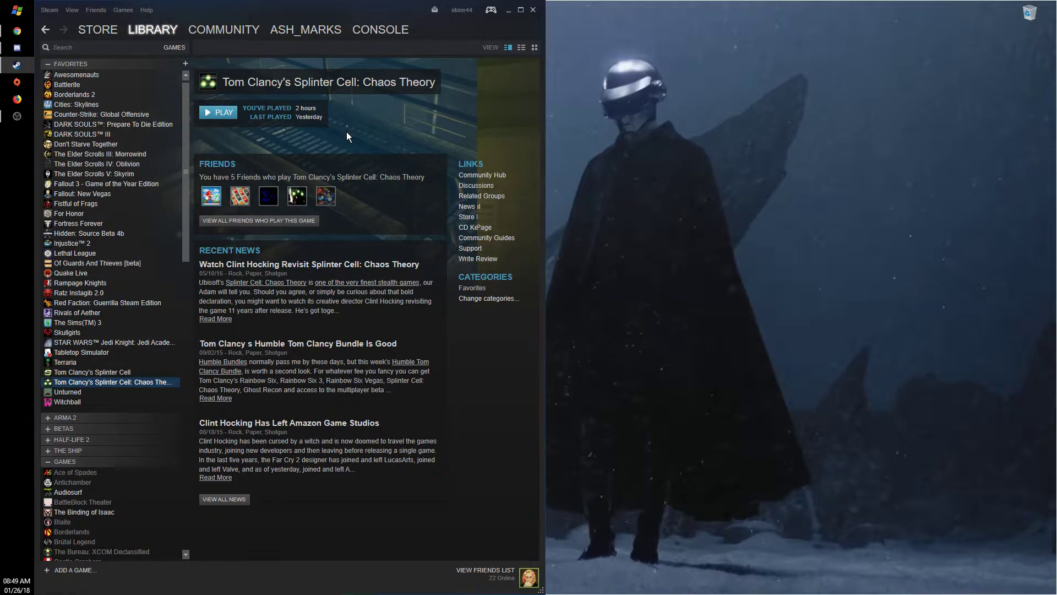
# Reopen NVIDIA Control Panel and set the BenQ desktop resolution to 1280 × 960, keeping it
pyautogui.rightClick(605, 209)
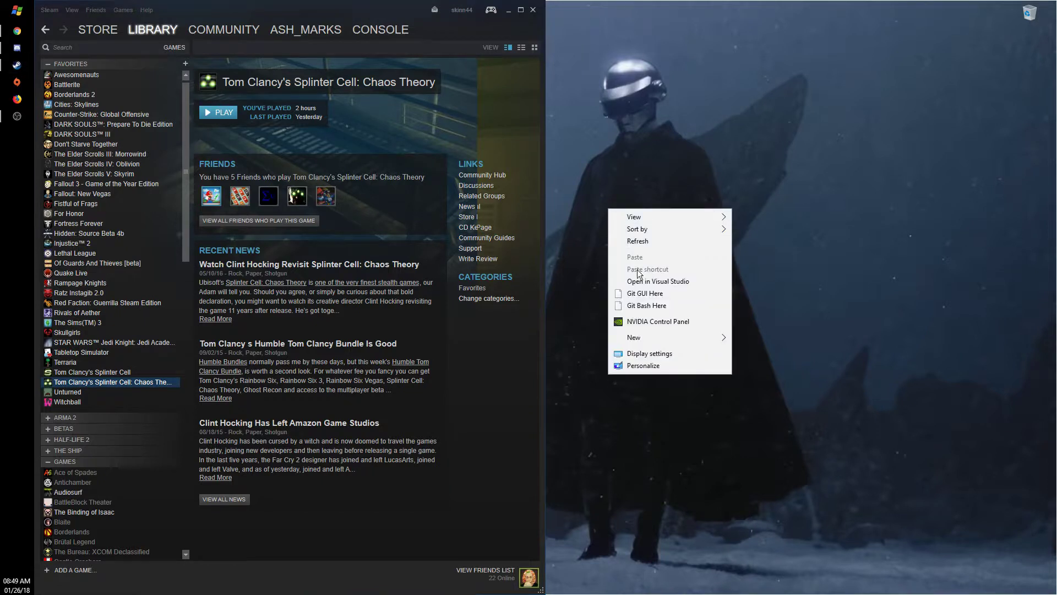
pyautogui.click(645, 322)
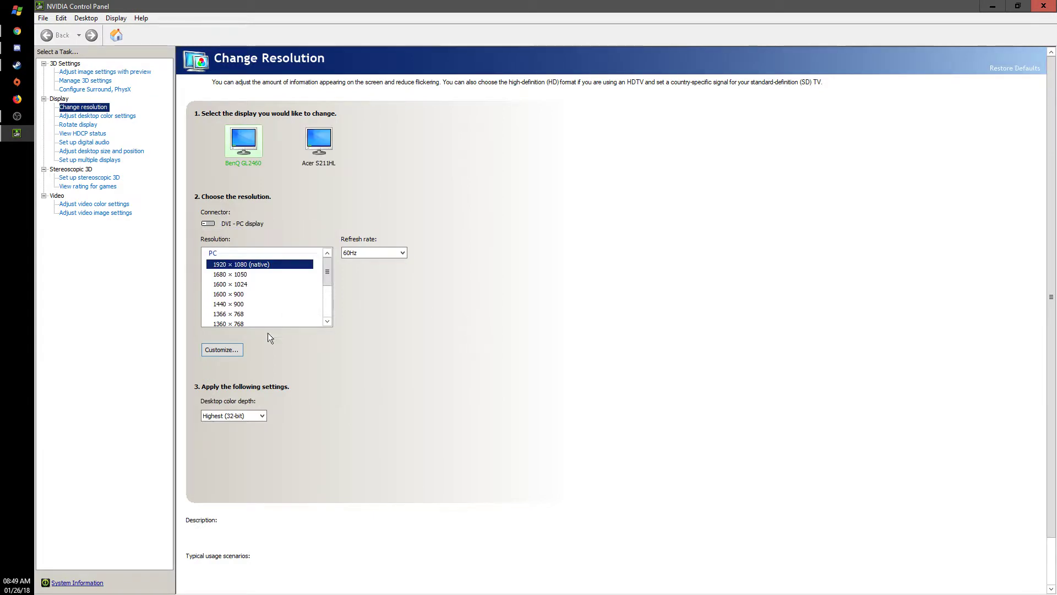
pyautogui.scroll(-2, 256, 296)
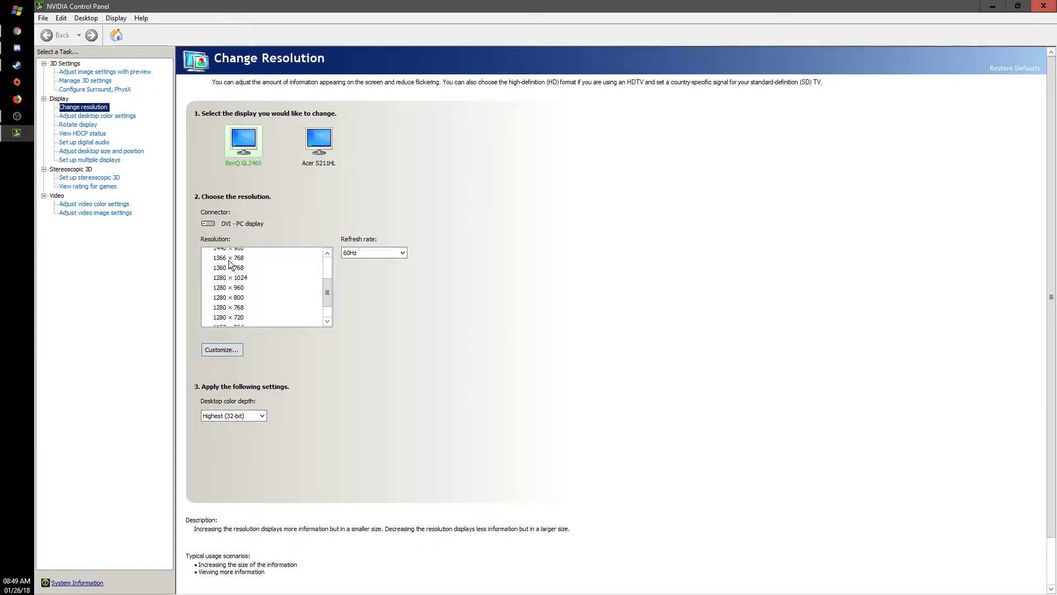
pyautogui.click(240, 288)
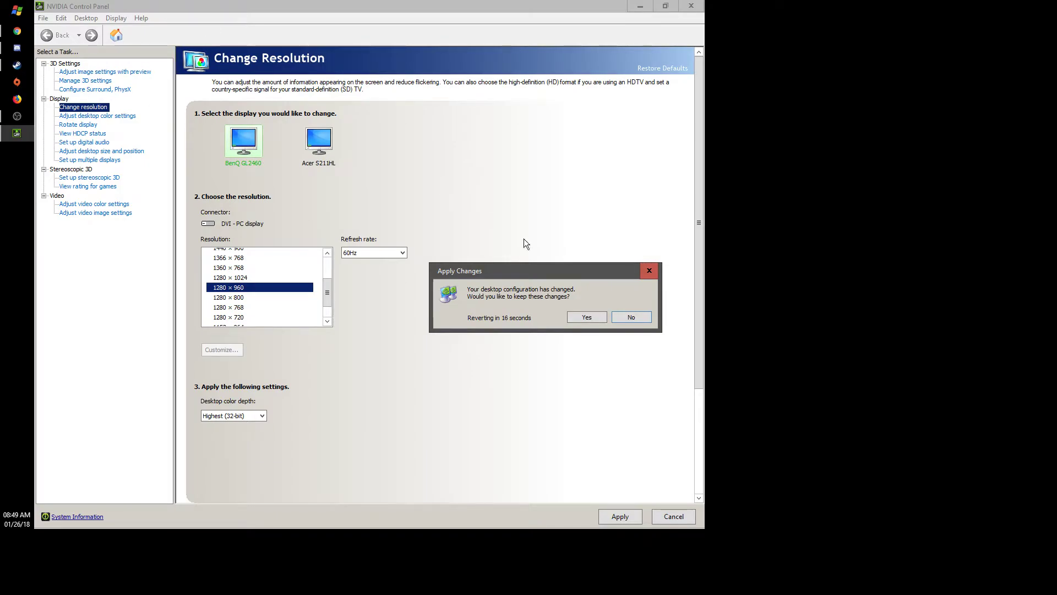
pyautogui.click(594, 318)
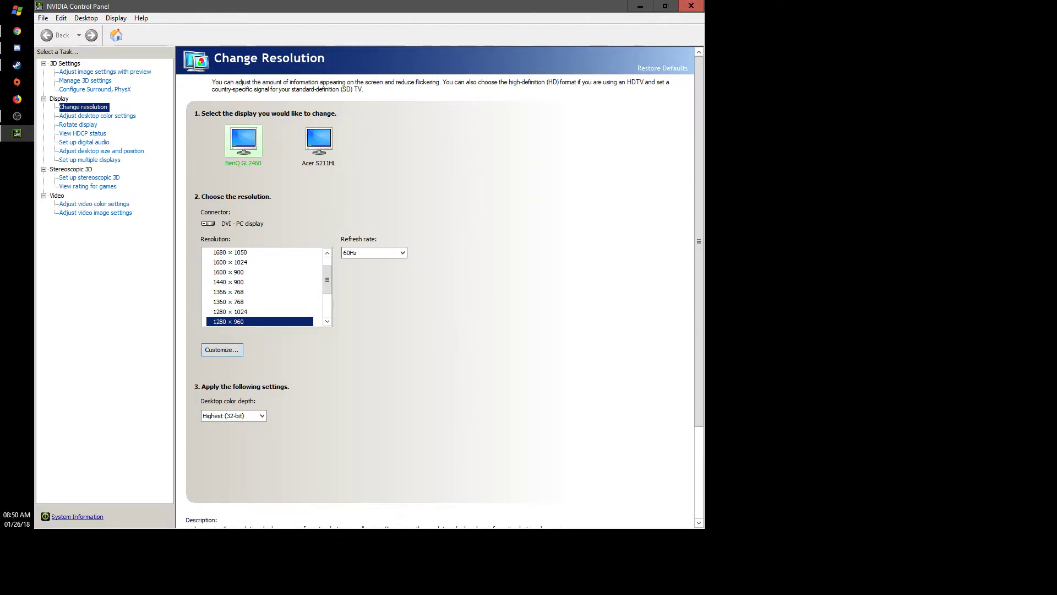
# Minimize NVIDIA Control Panel so Steam's Chaos Theory page shows
pyautogui.hotkey('alt', 'Tab')
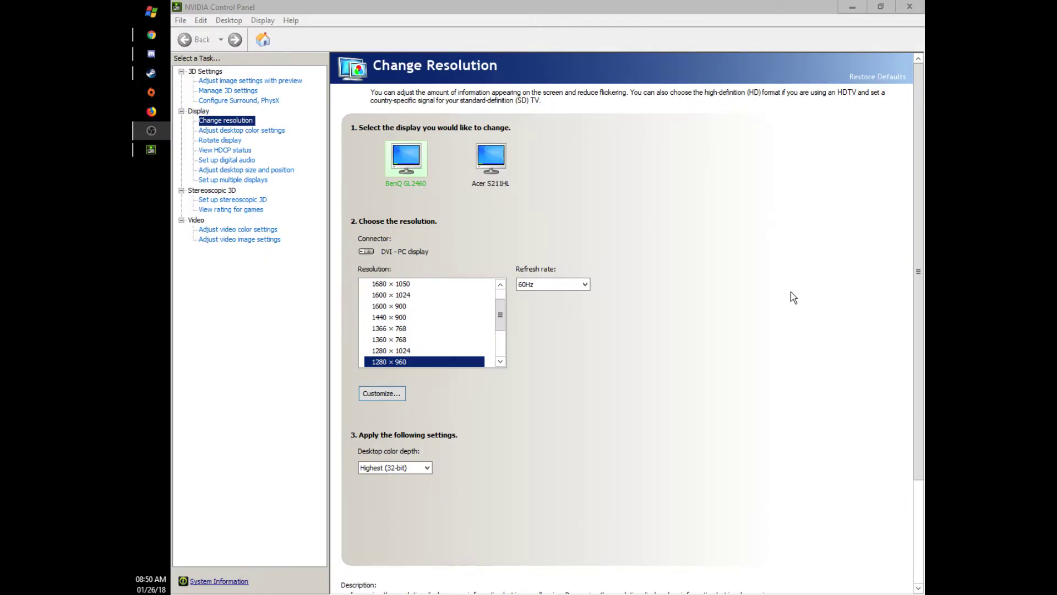
pyautogui.click(568, 258)
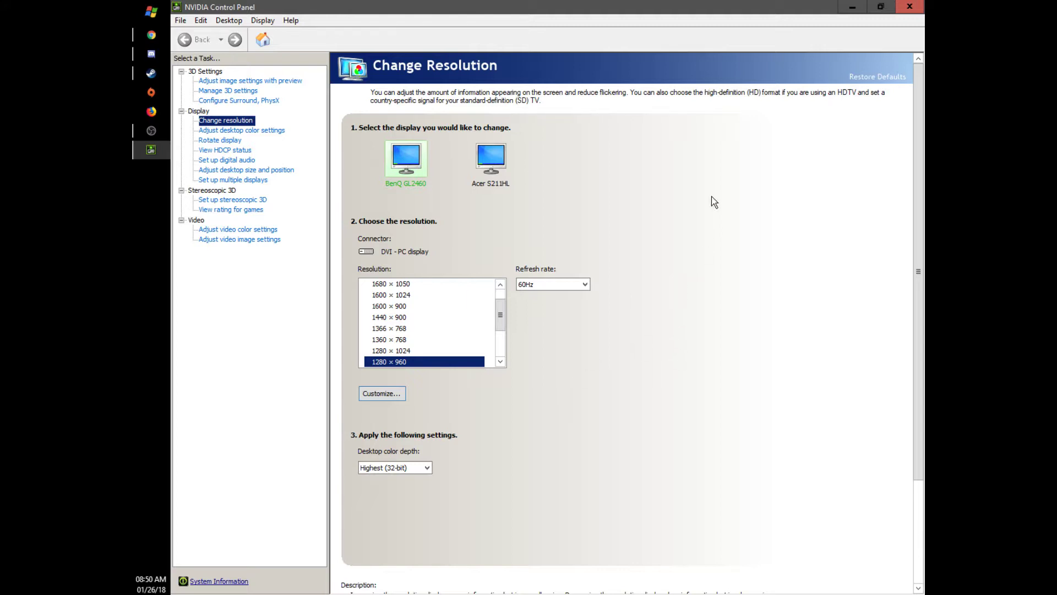
pyautogui.click(852, 8)
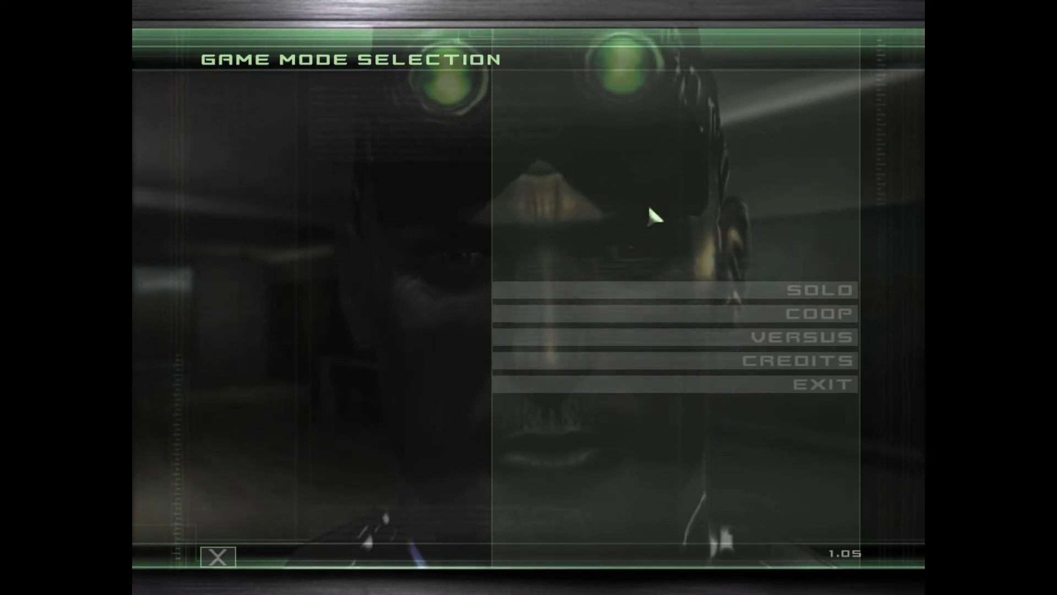
# Enter Solo mode, review the settings pages with Display Resolution at 1280 X 960, and save
pyautogui.click(687, 292)
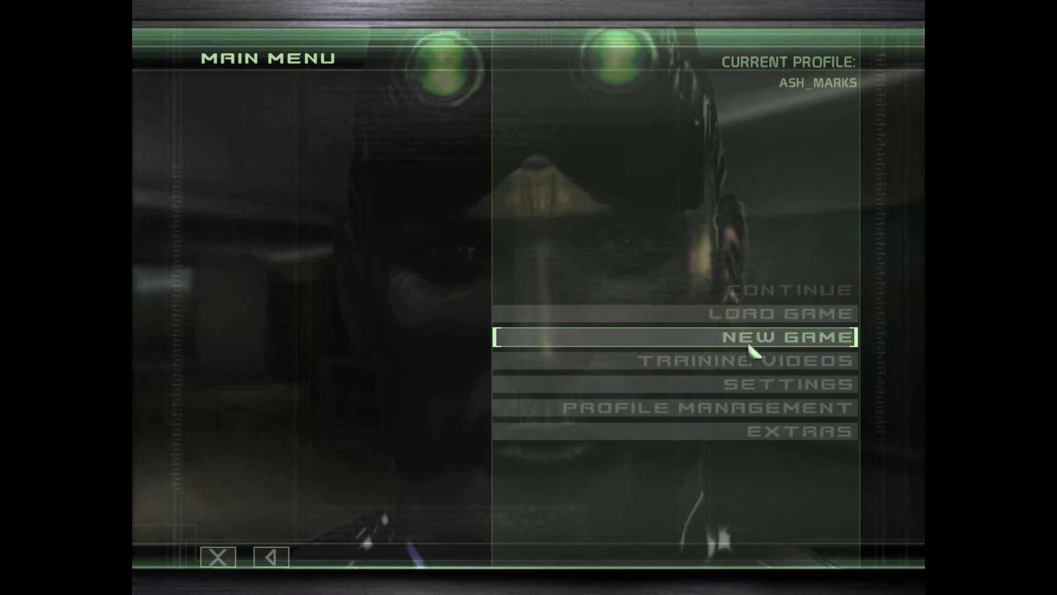
pyautogui.click(778, 384)
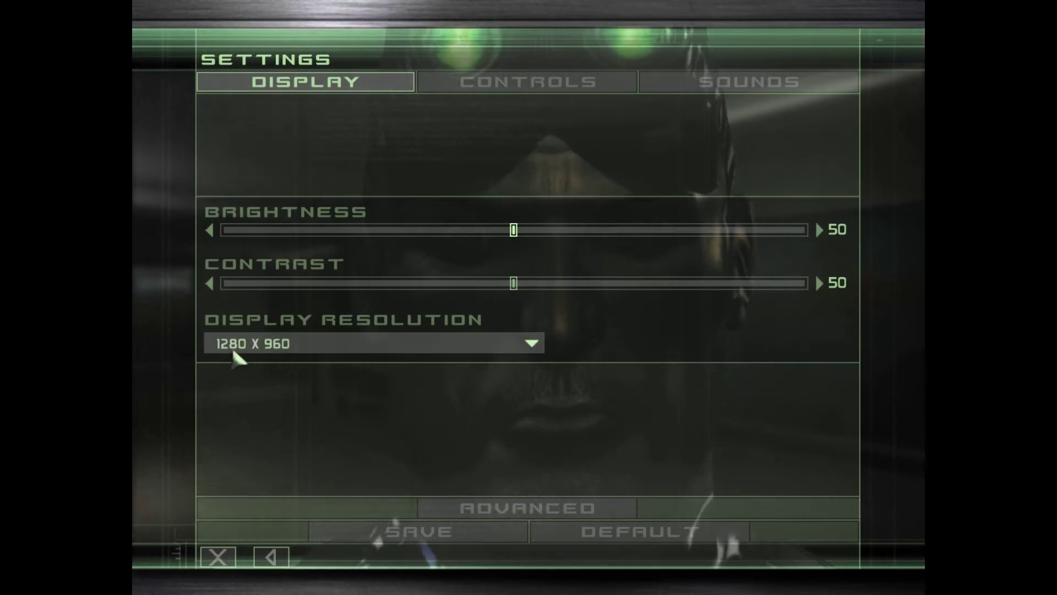
pyautogui.click(567, 84)
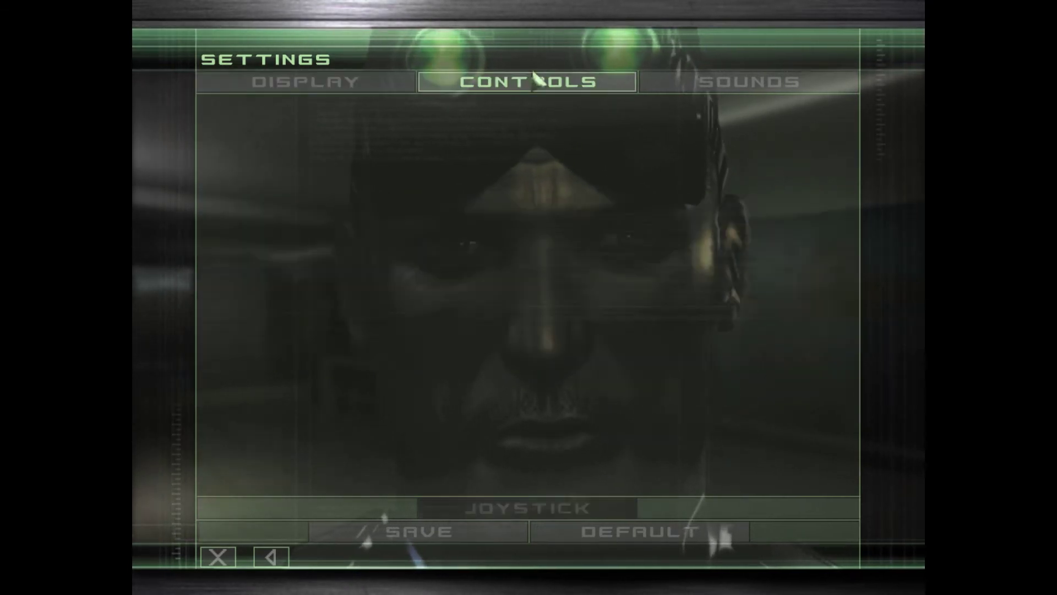
pyautogui.click(737, 88)
pyautogui.click(296, 83)
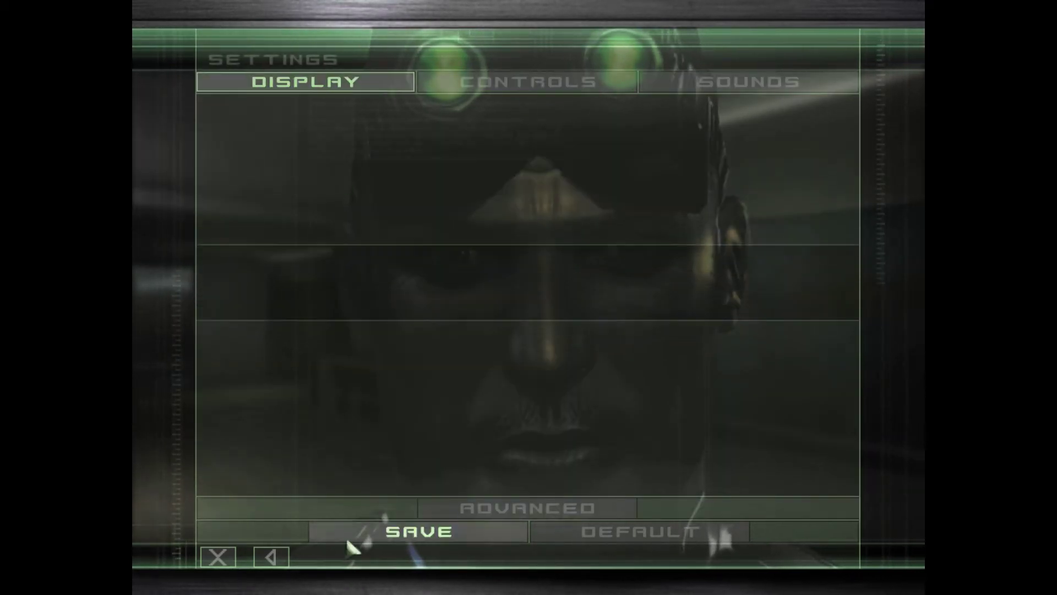
pyautogui.click(270, 557)
# Check the saved games list, go back, and start a new game on Normal difficulty
pyautogui.click(727, 315)
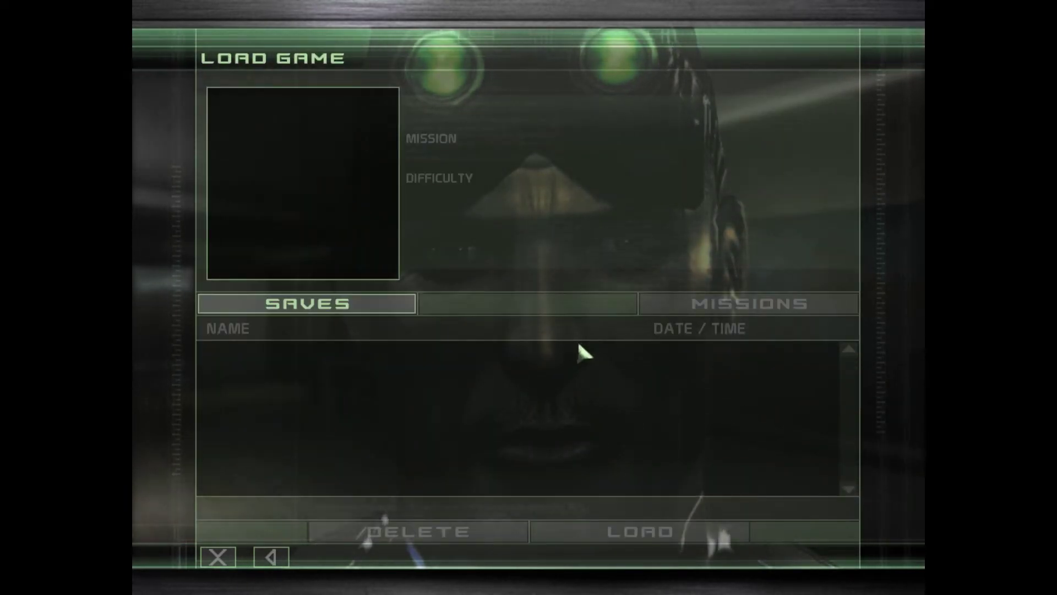
pyautogui.click(270, 556)
pyautogui.click(716, 291)
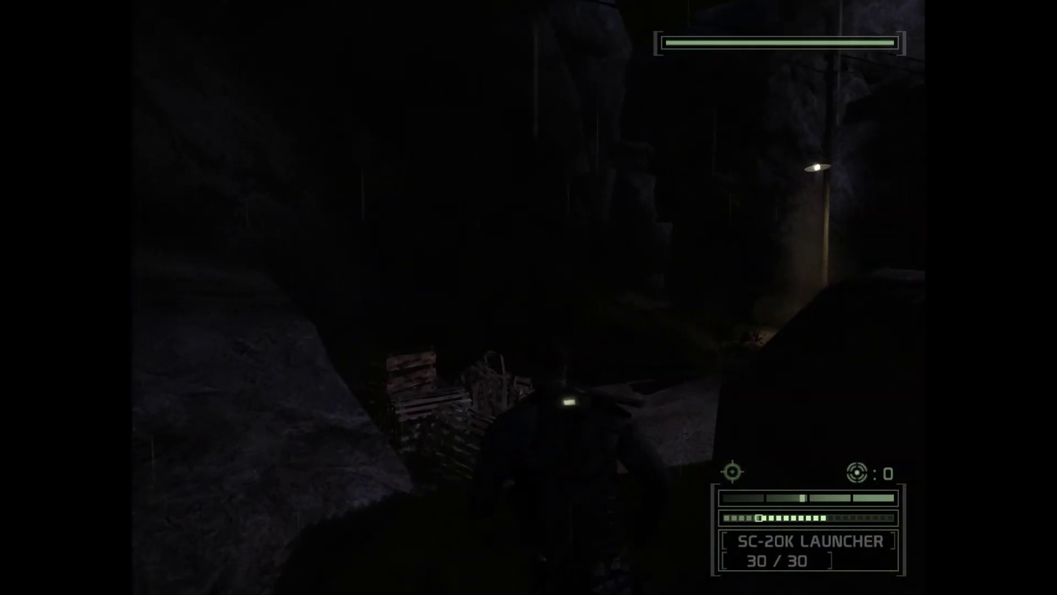
# Run Sam Fisher past the crates with night vision on and climb the rock wall
pyautogui.press('w')
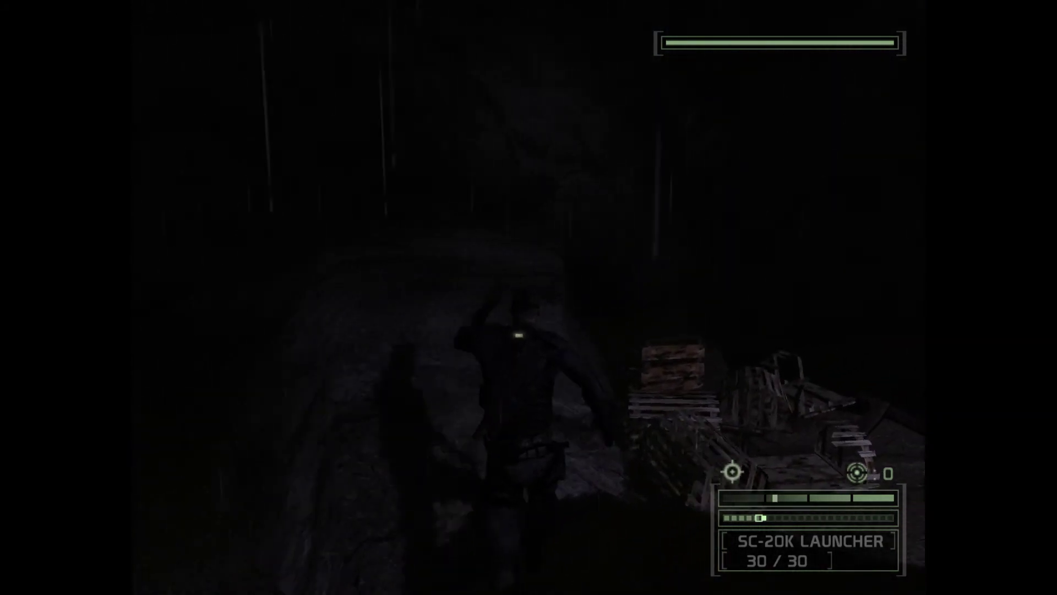
pyautogui.press('1')
pyautogui.press('w')
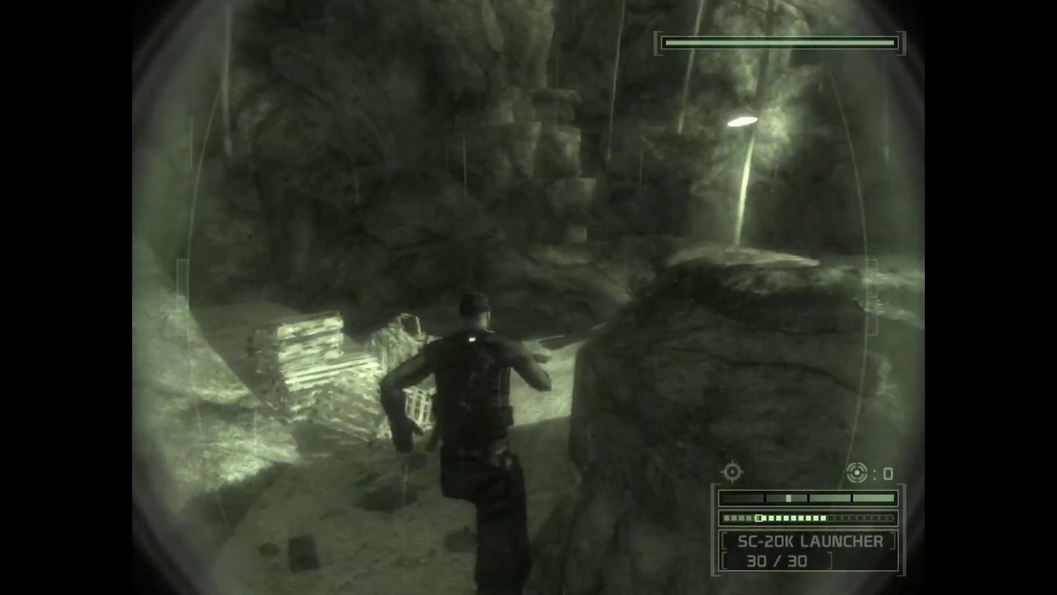
pyautogui.press('w')
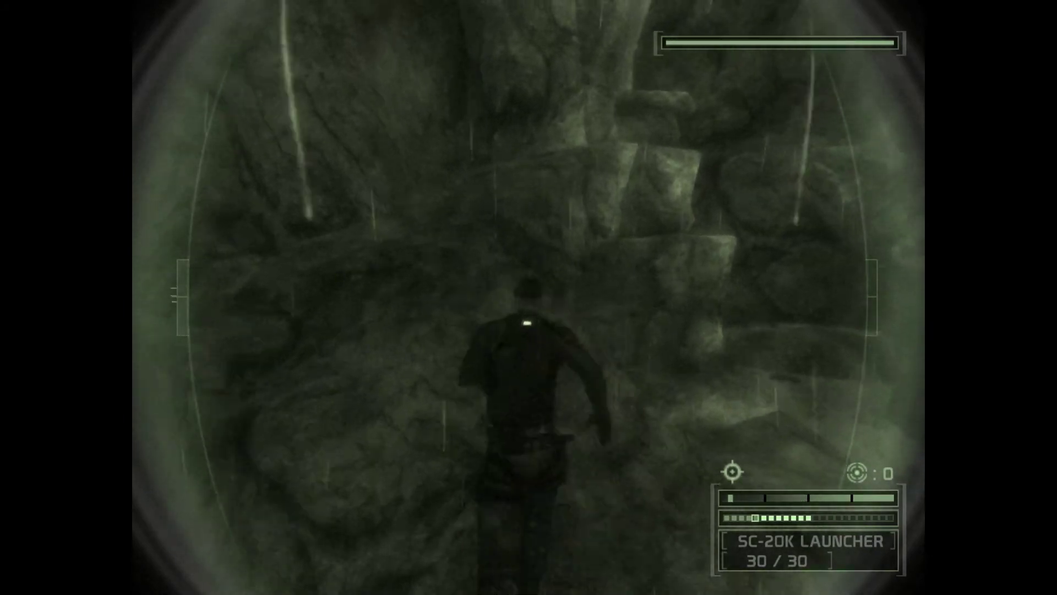
pyautogui.press('w')
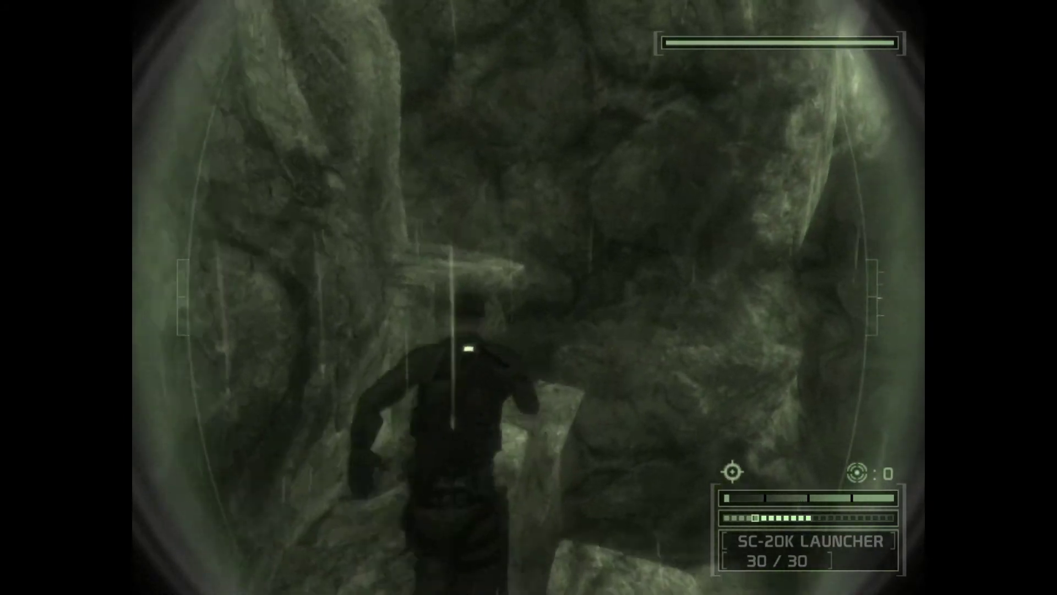
pyautogui.press('w')
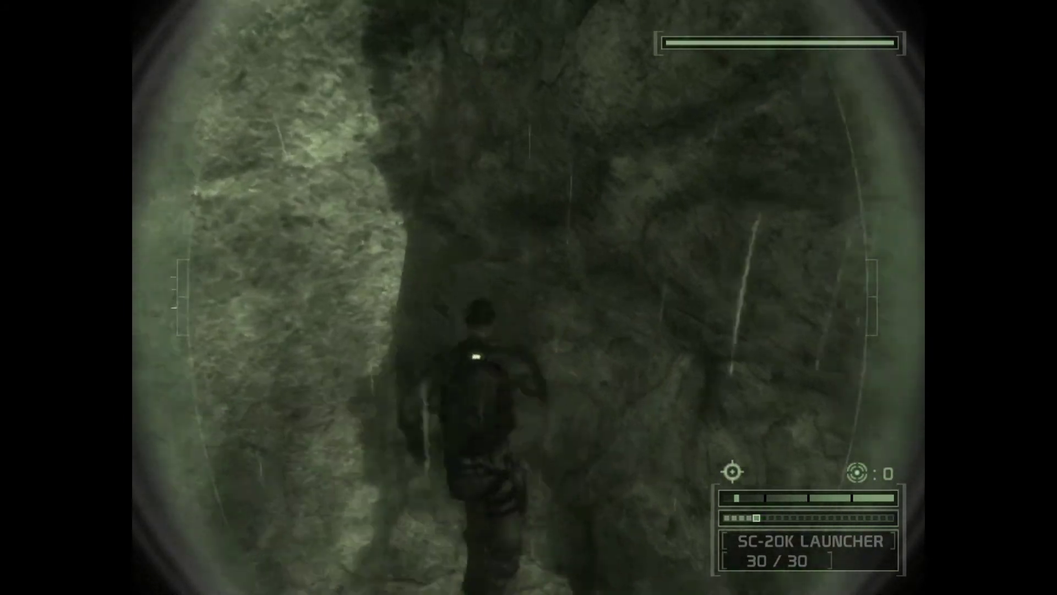
pyautogui.press('space')
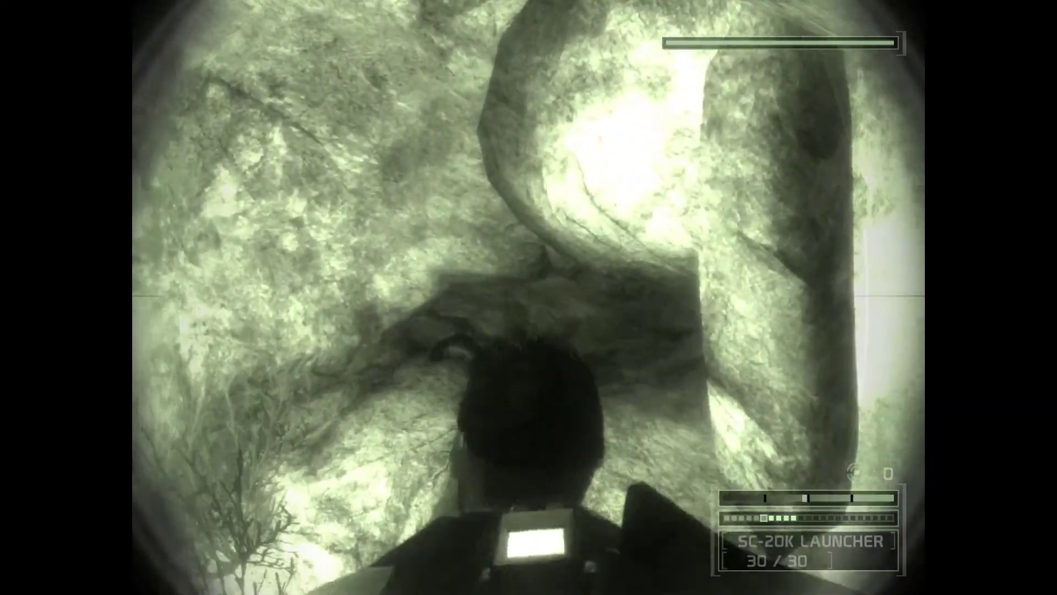
# Pause the game to bring up the Pause Menu
pyautogui.press('Escape')
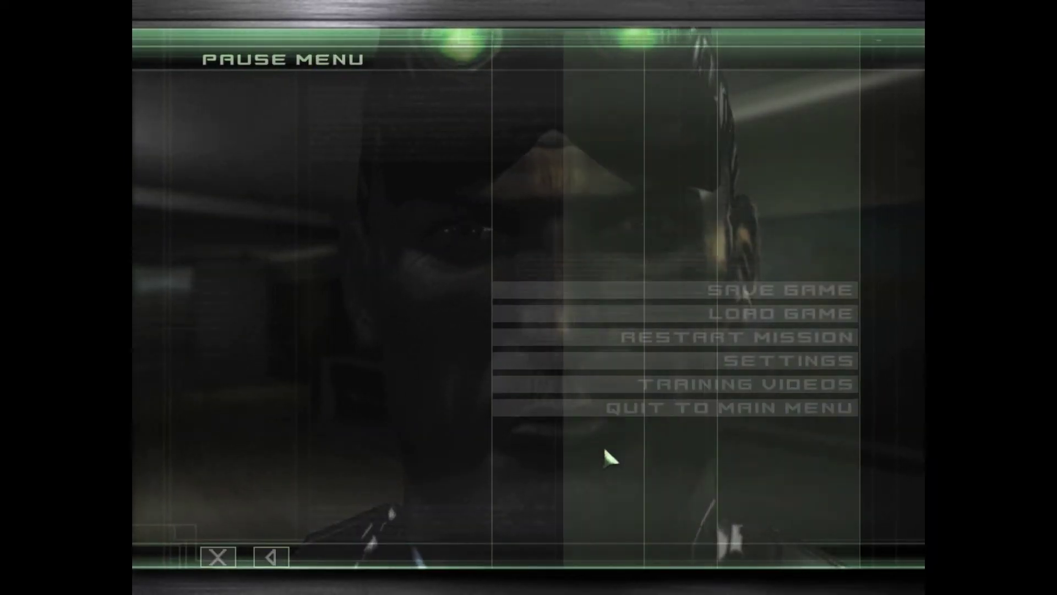